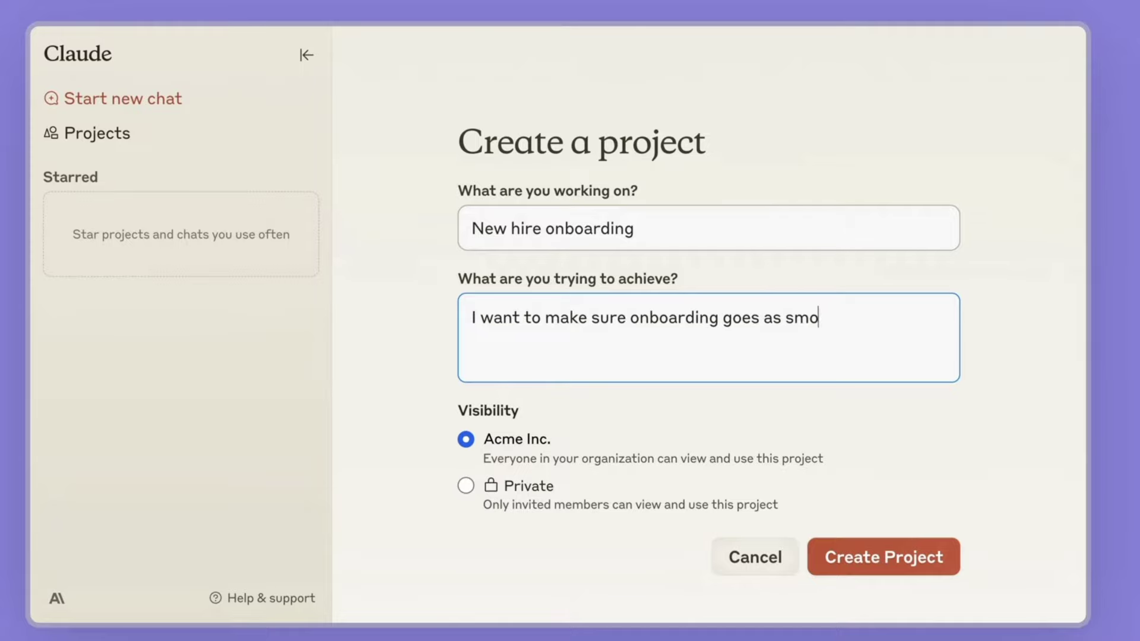
- Limit the visibility of the New hire onboarding project to Private and create the project
click(466, 487)
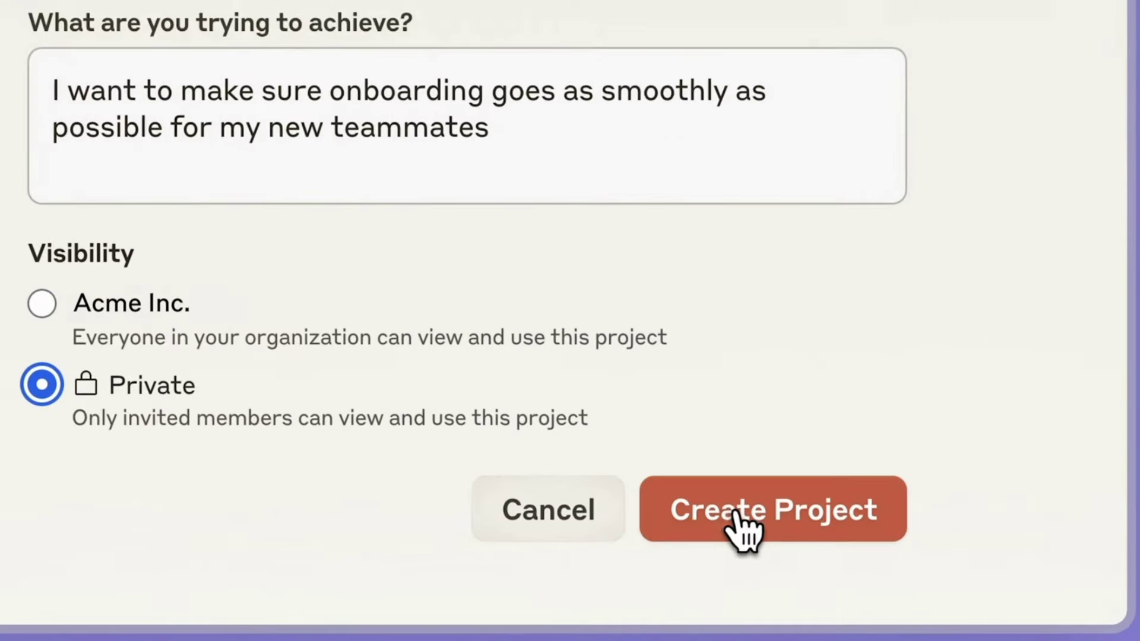
click(862, 561)
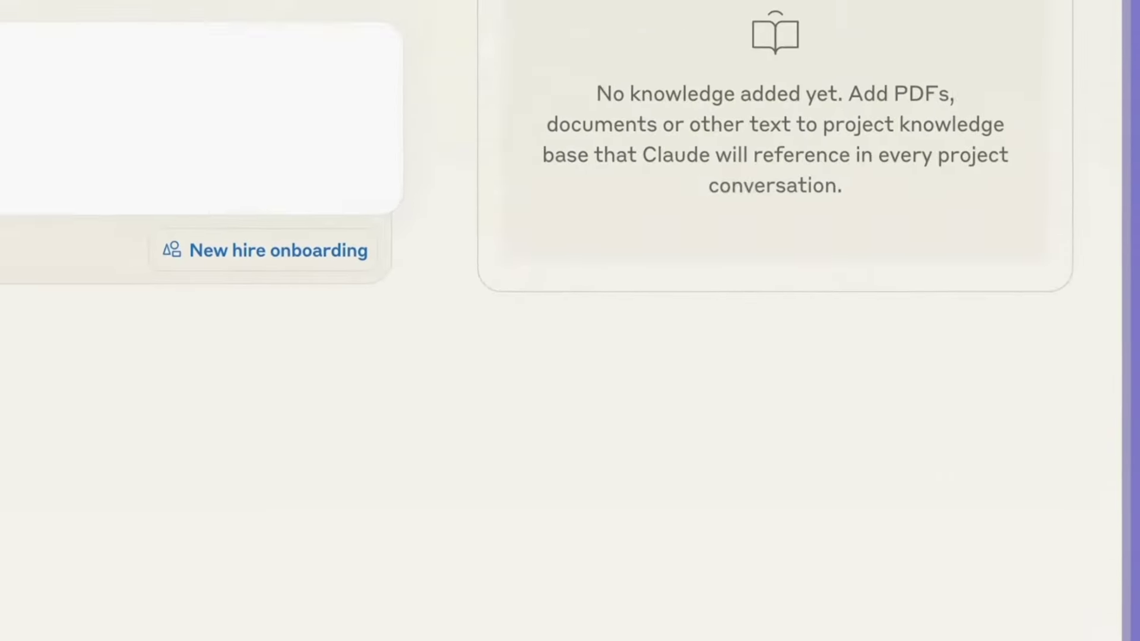
drag(1094, 546, 700, 516)
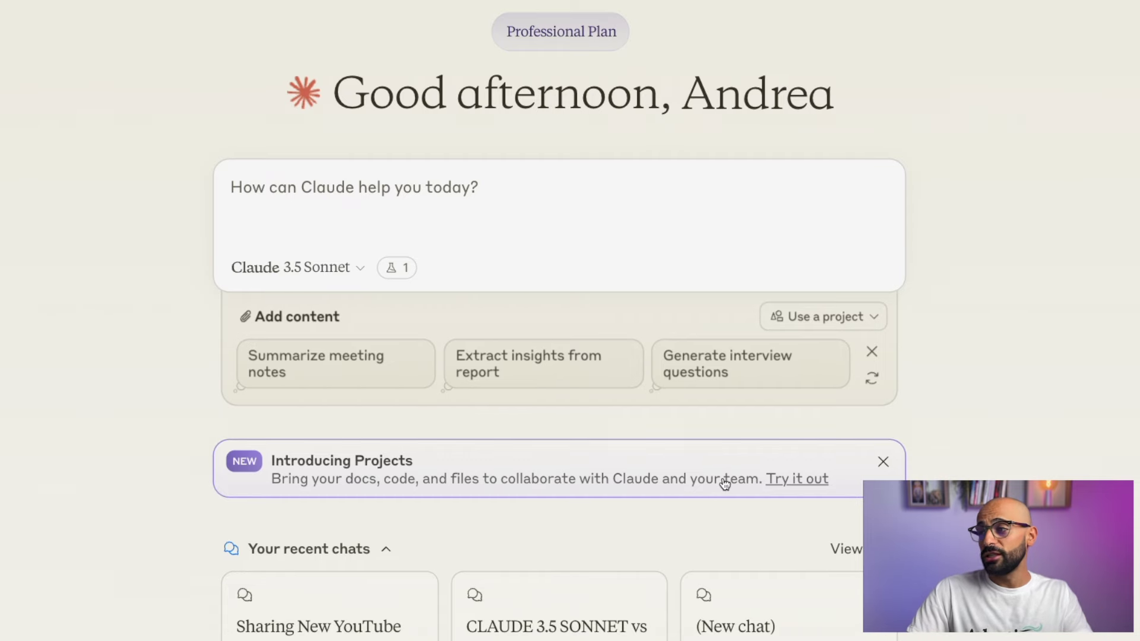
- Open the Projects introduction from the home page and try the example project
scroll(725, 475, down, 1)
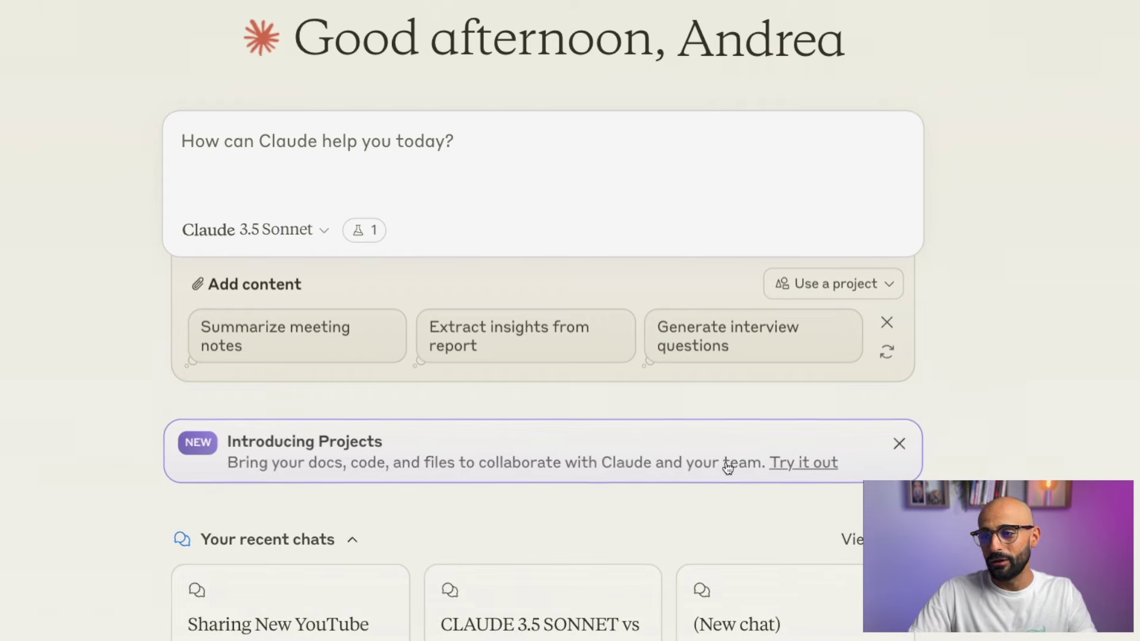
click(727, 467)
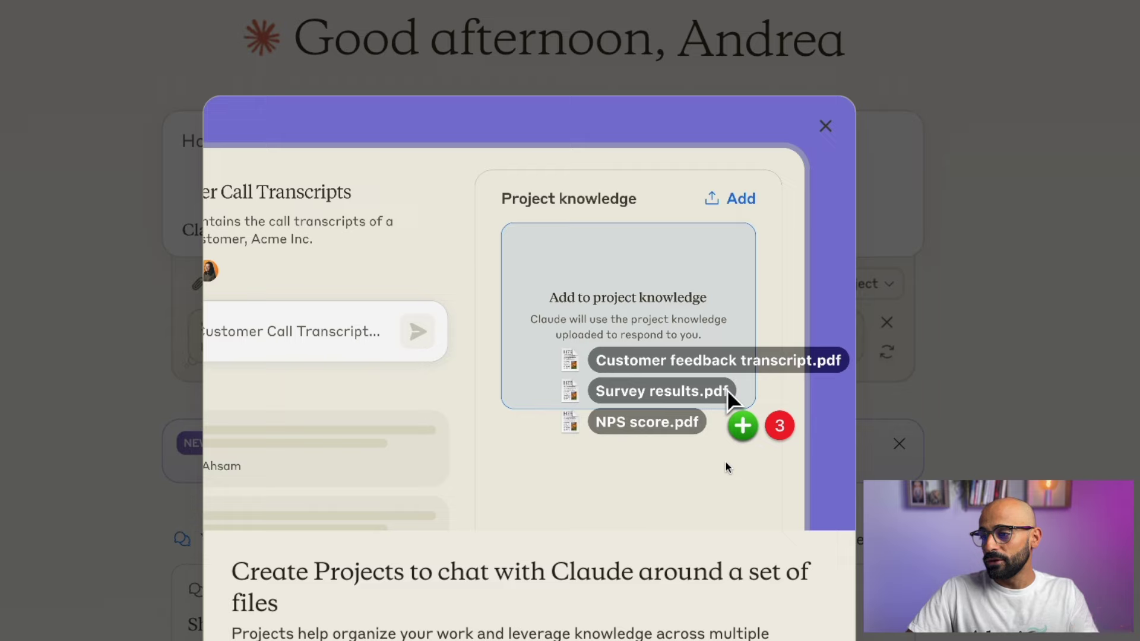
click(884, 475)
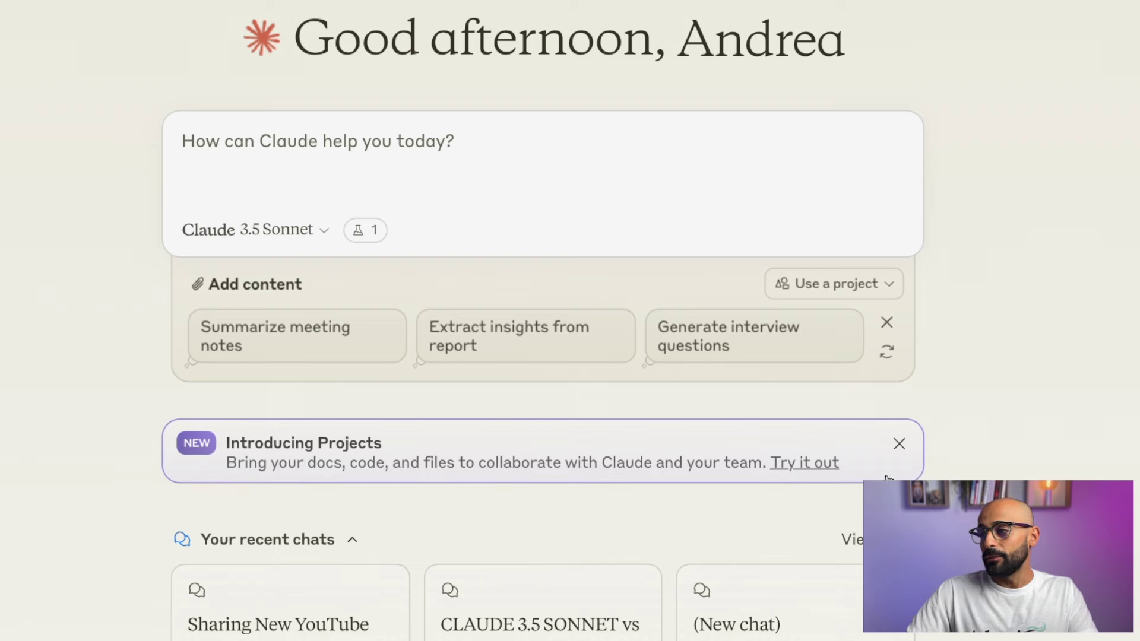
click(798, 462)
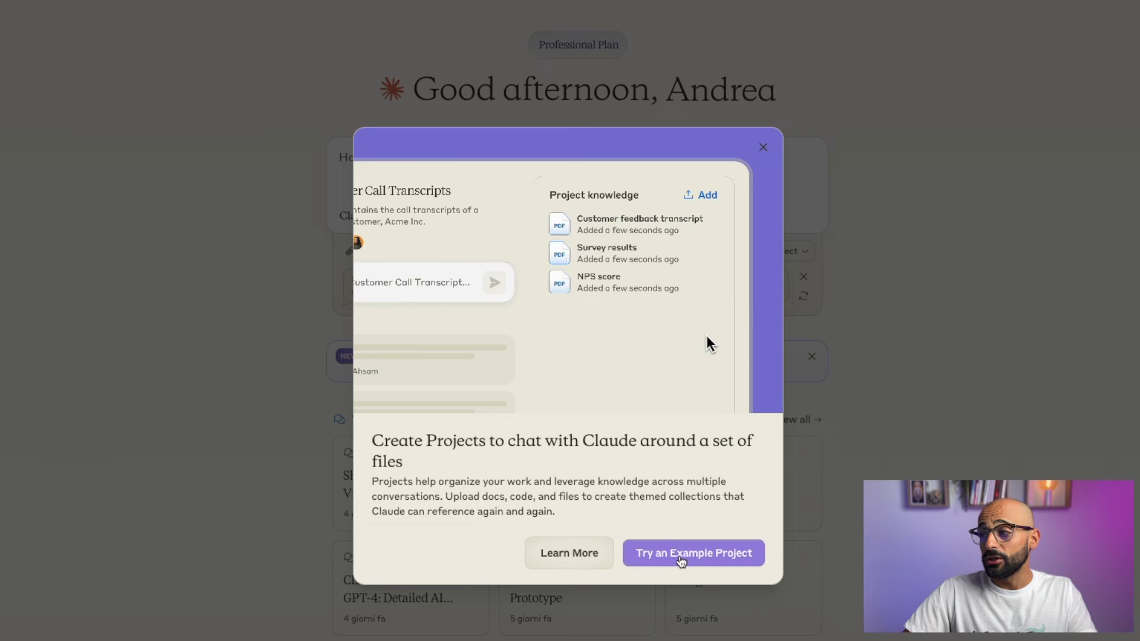
click(681, 561)
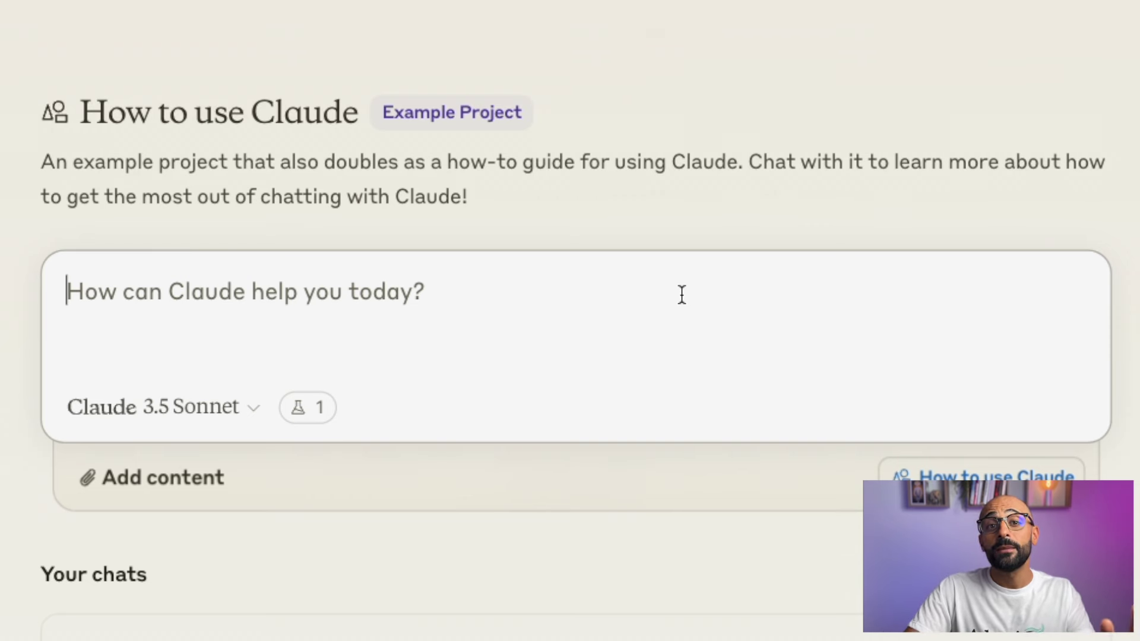
- Leave the example project and open the list of all projects
mouse_move(36, 46)
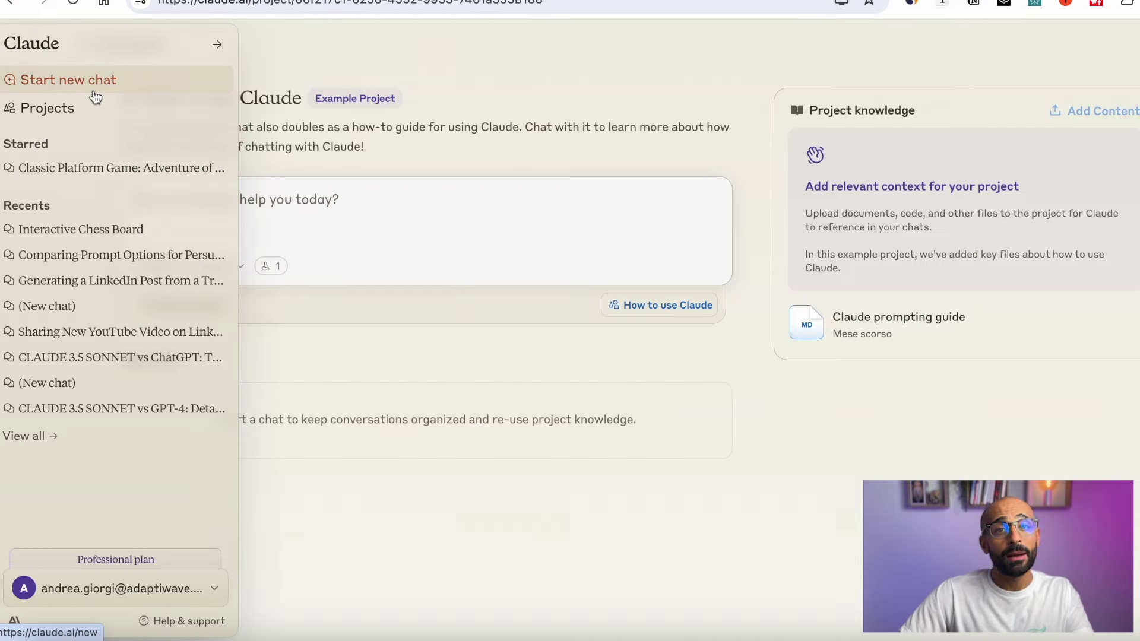
scroll(92, 97, up, 5)
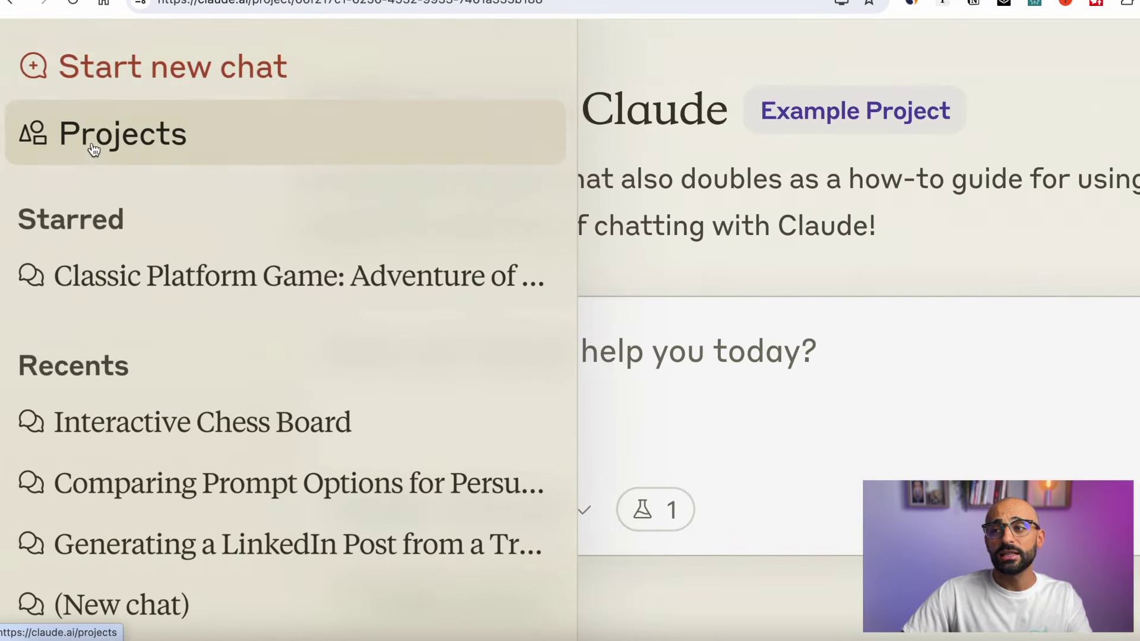
click(333, 135)
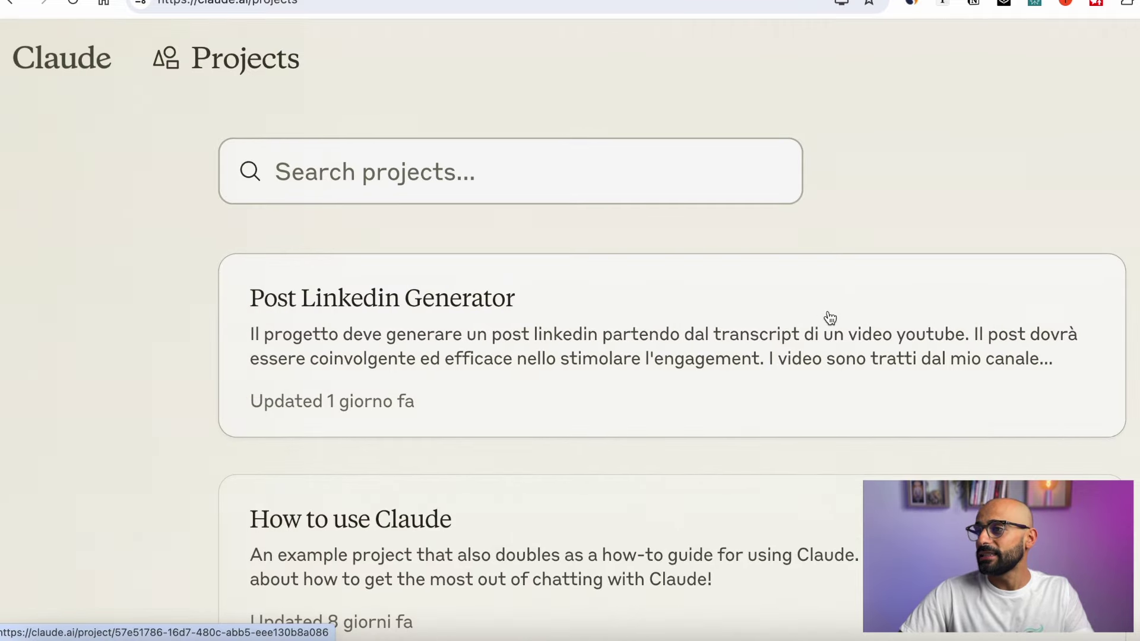
scroll(828, 316, down, 1)
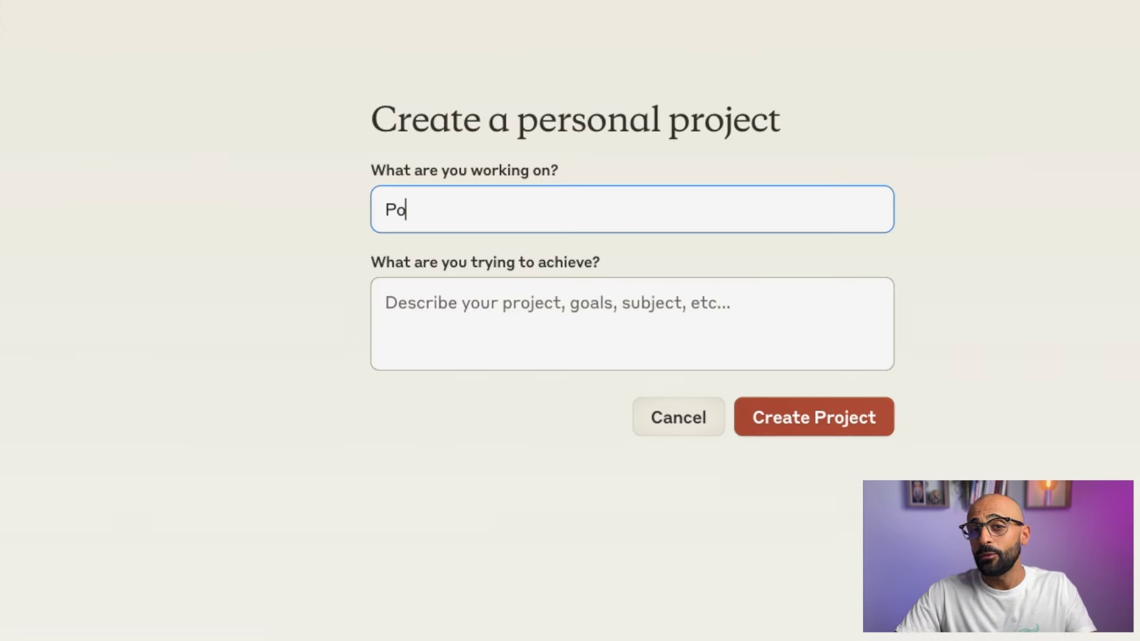
- Name the new personal project "Post Linkedin Generator"
text(at)
key(BackSpace)
key(BackSpace)
key(BackSpace)
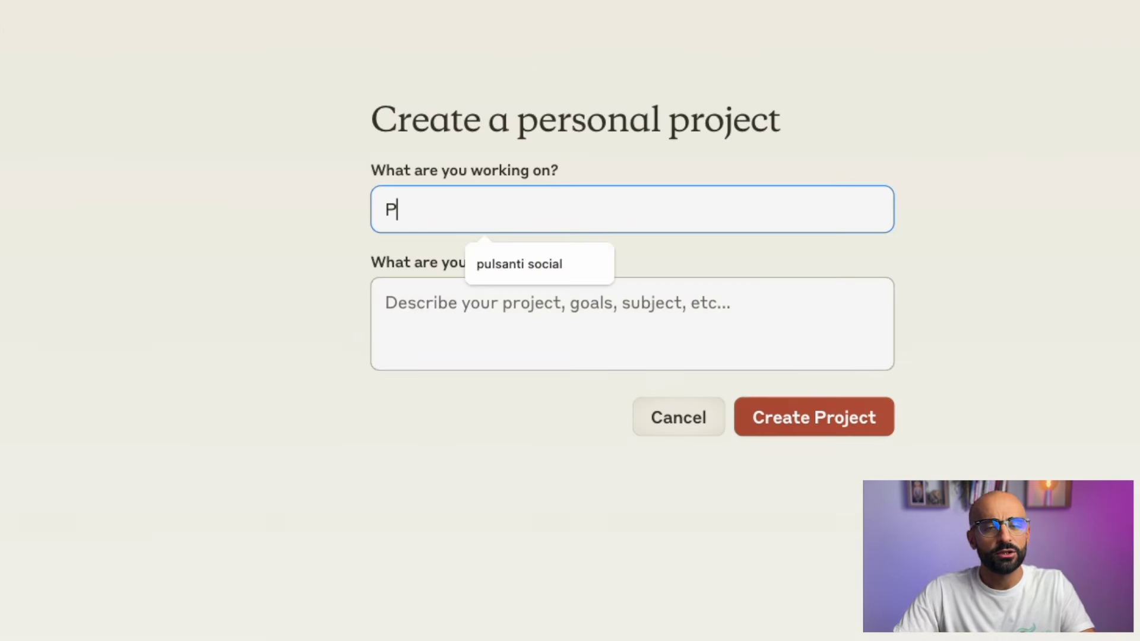
text(ost lin)
key(BackSpace)
key(BackSpace)
key(BackSpace)
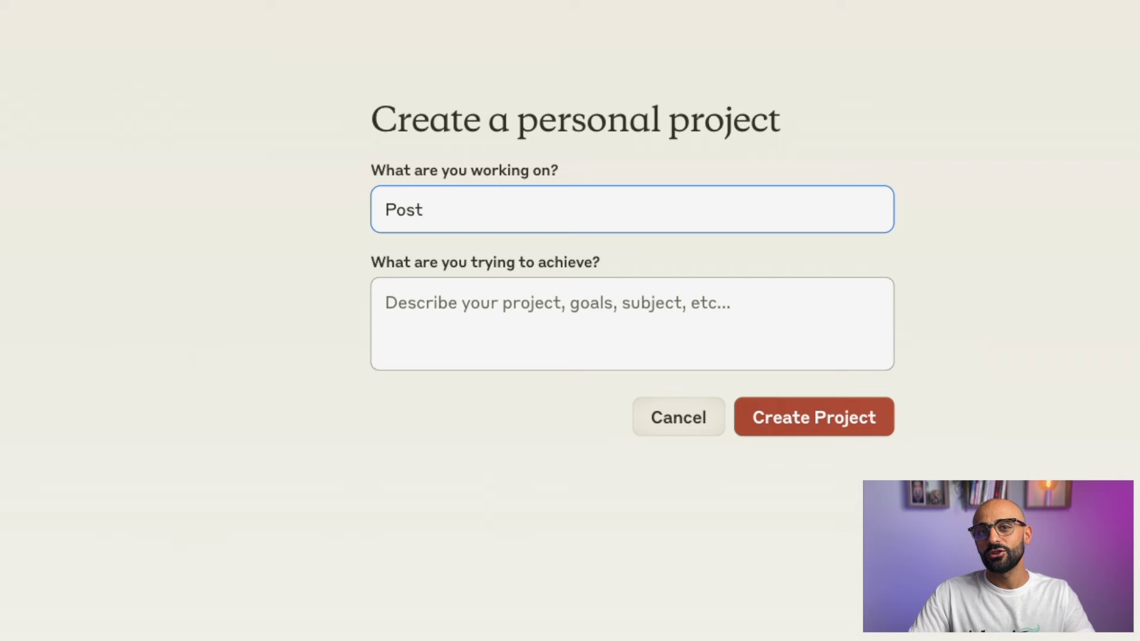
text(Linkedin Generator)
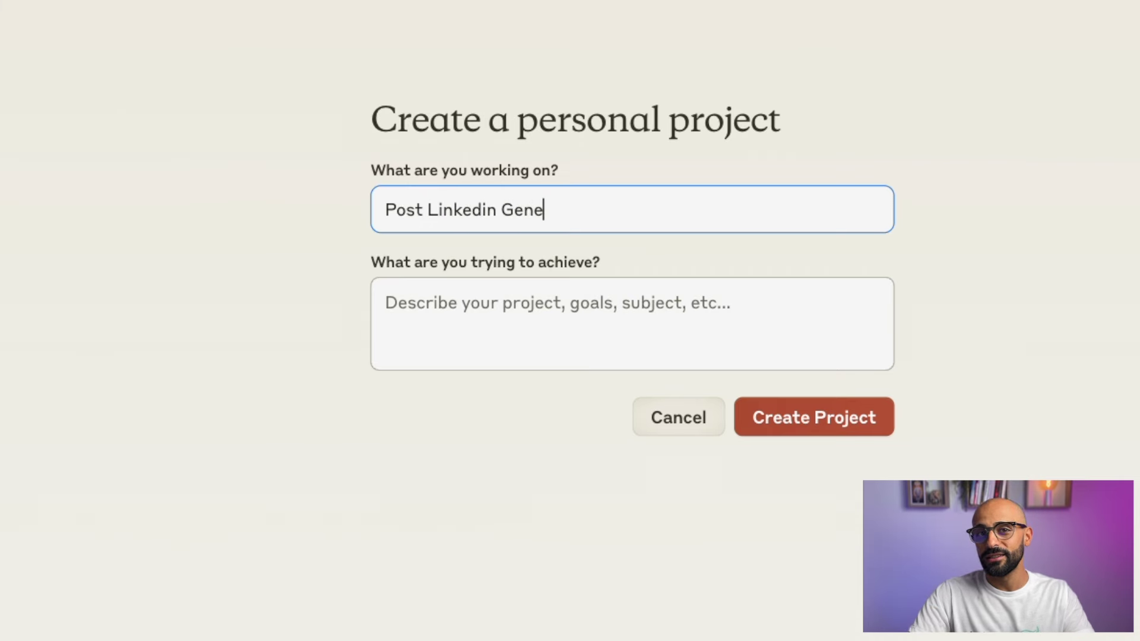
- Describe the project goal in Italian: generate engaging LinkedIn posts from transcripts of videos on the personal YouTube channel about generative AI
click(822, 319)
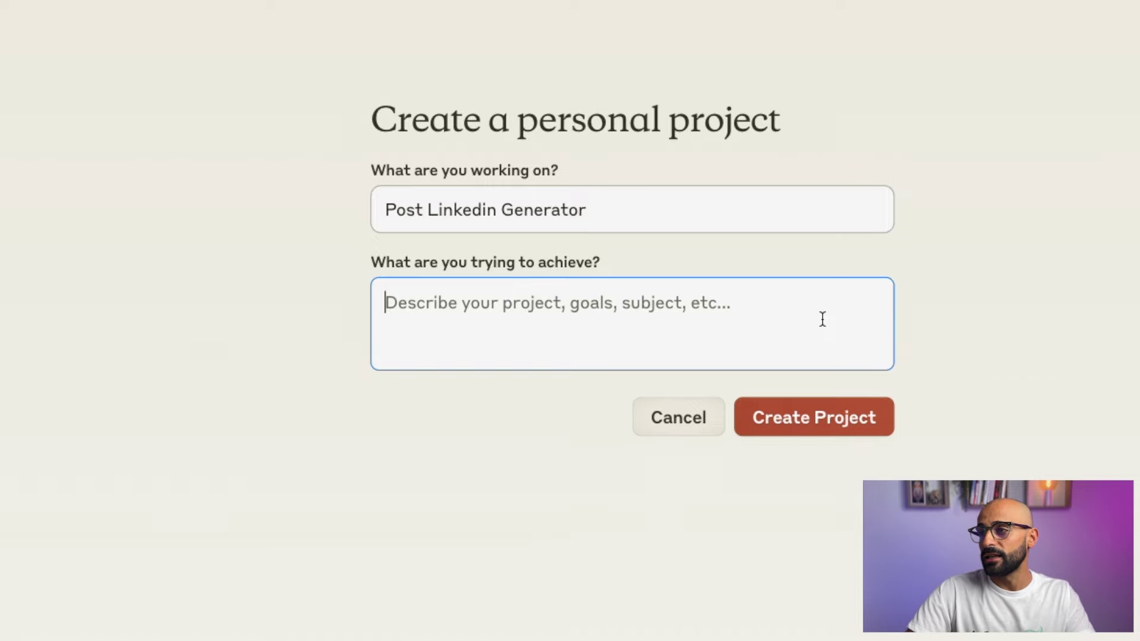
text(Il progetto deve generare un post linkedin partendo dal)
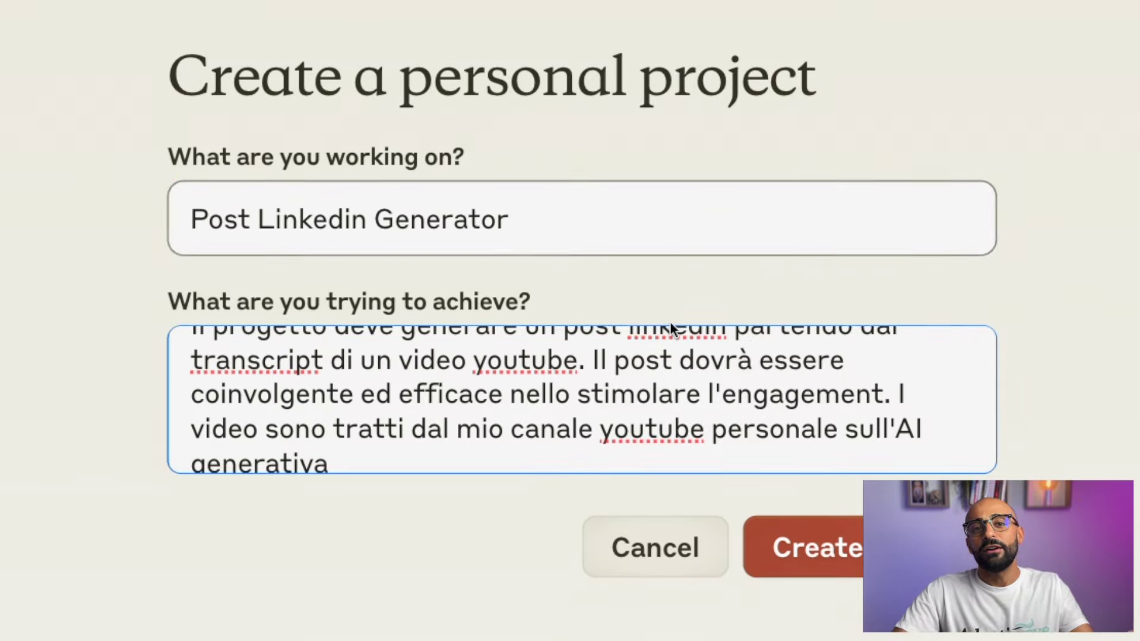
- Read through the whole goal description of the Post Linkedin Generator project and create the project
click(674, 429)
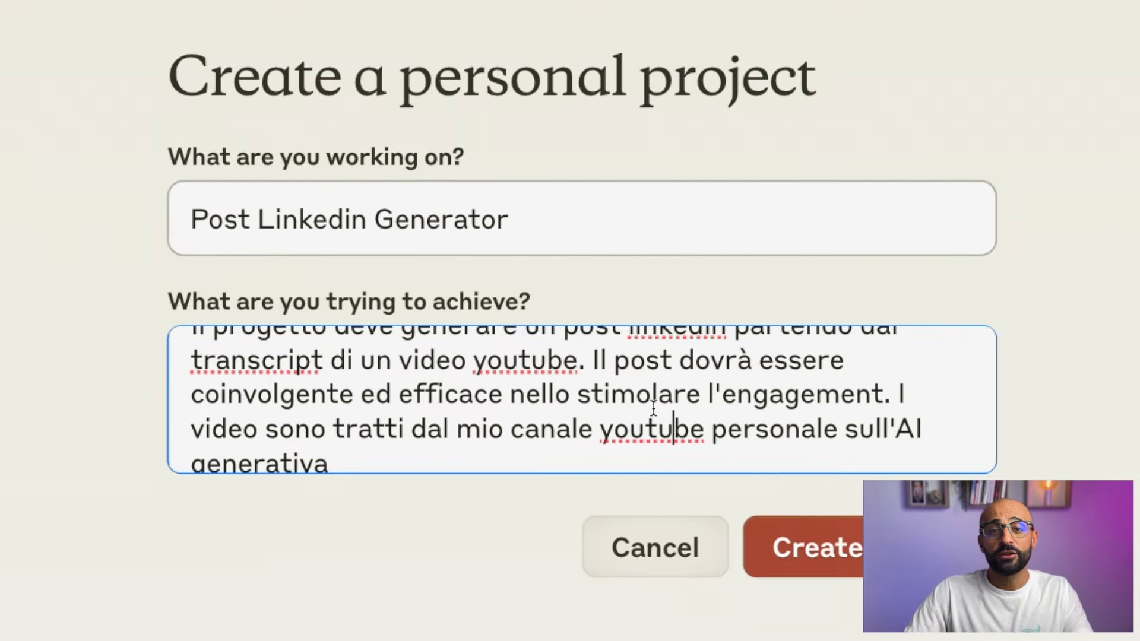
drag(653, 409, 667, 234)
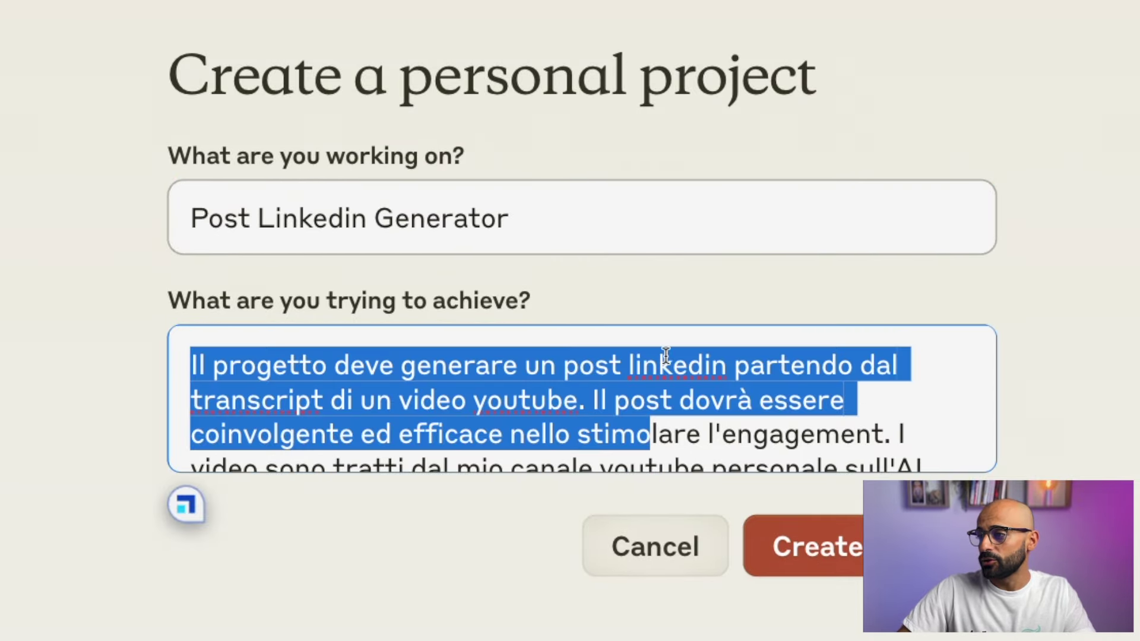
click(710, 365)
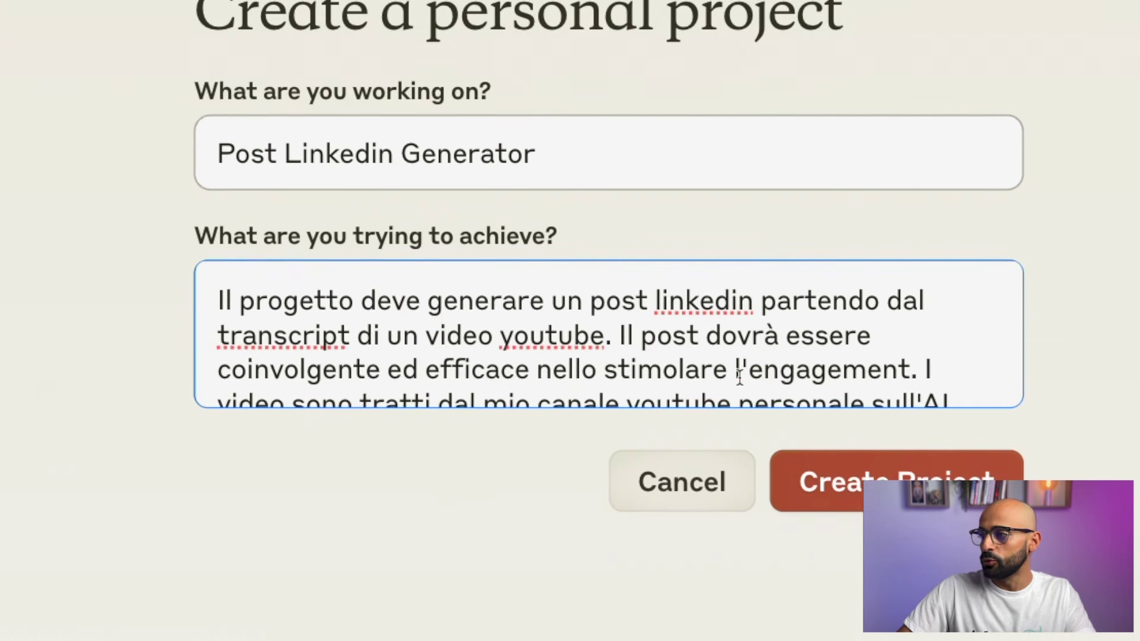
key(Down)
key(Right)
key(Right)
key(Right)
key(Right)
key(Right)
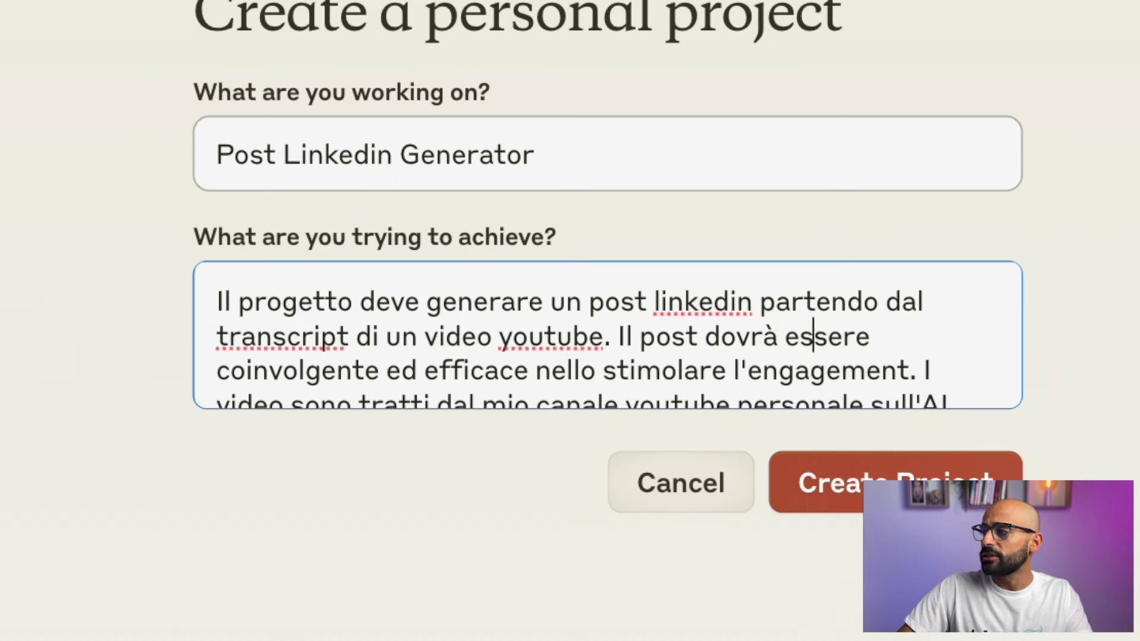
key(Down)
key(Down)
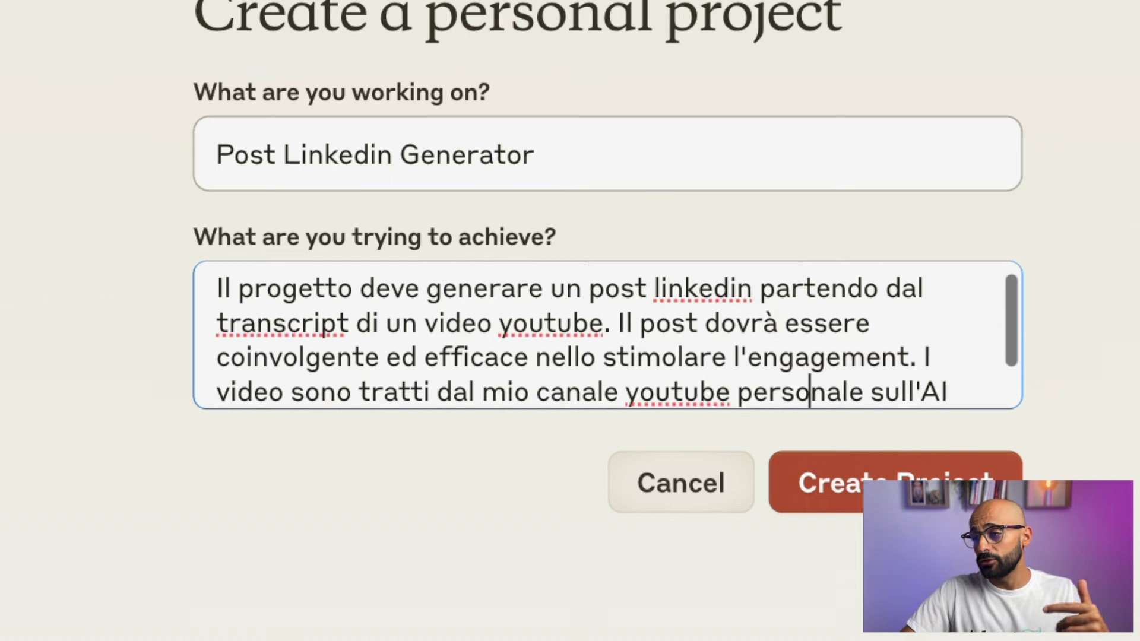
scroll(606, 335, down, 2)
key(Up)
key(Up)
key(Up)
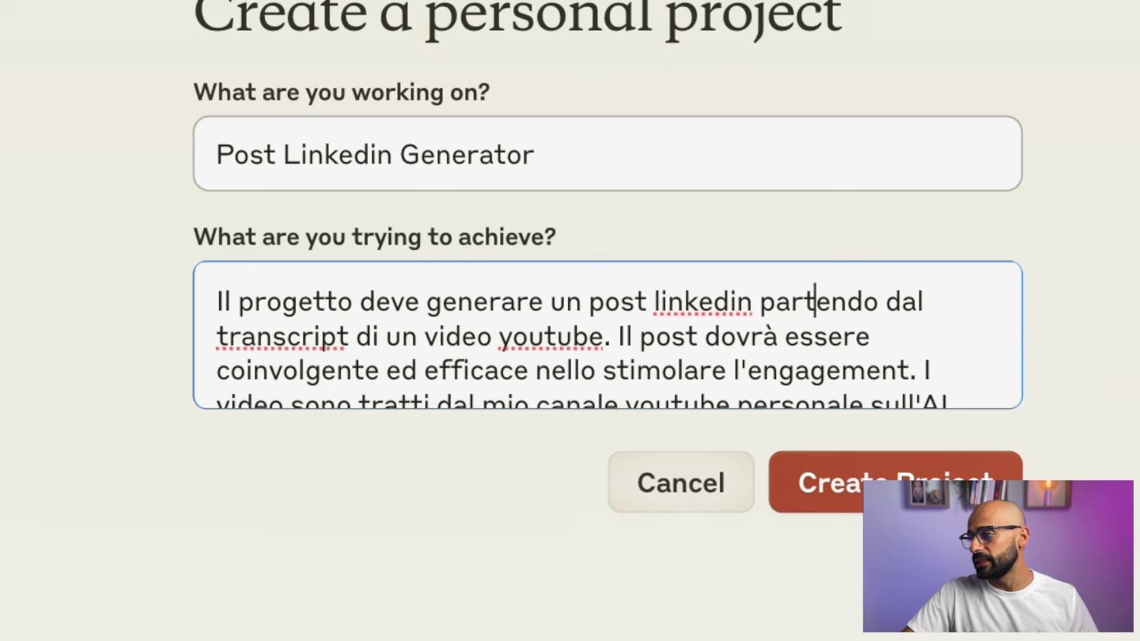
key(Down)
key(Down)
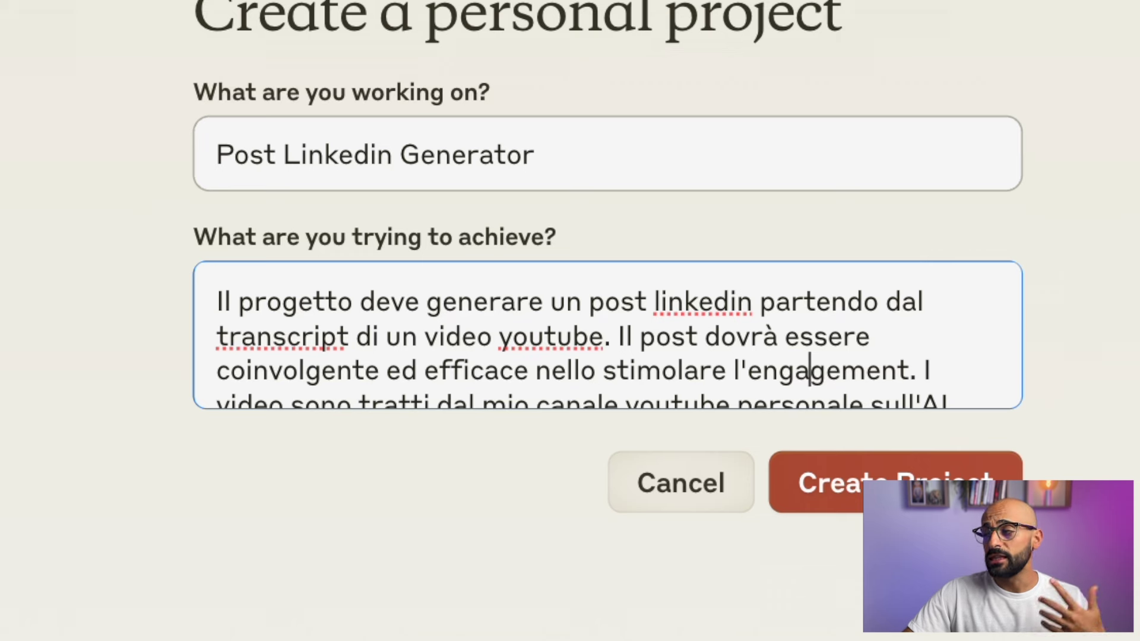
key(Down)
key(Down)
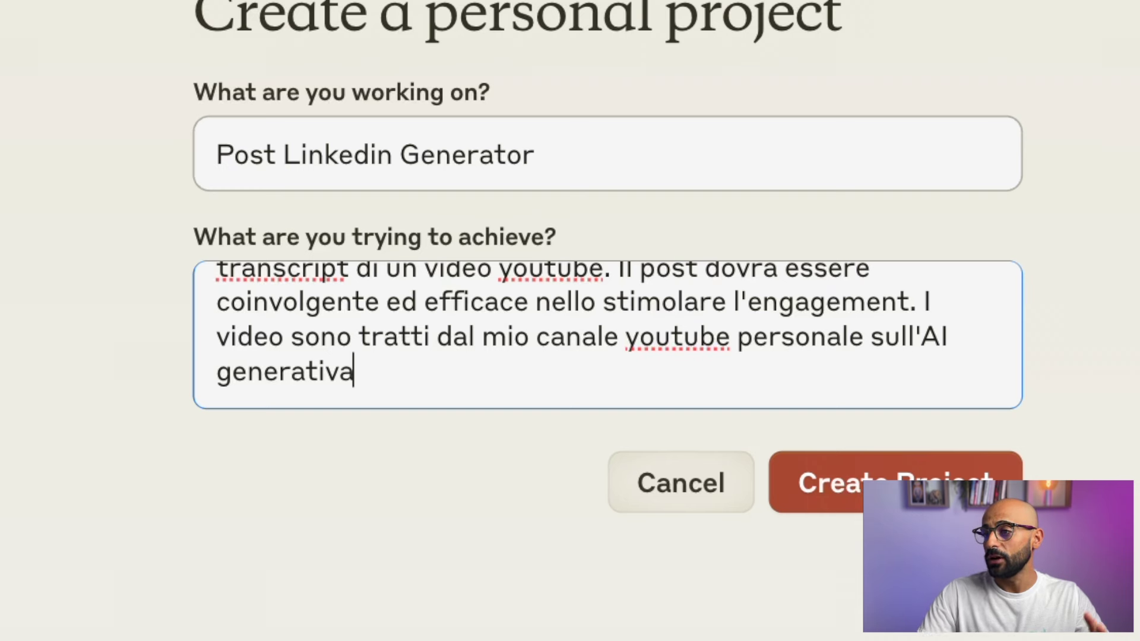
click(850, 464)
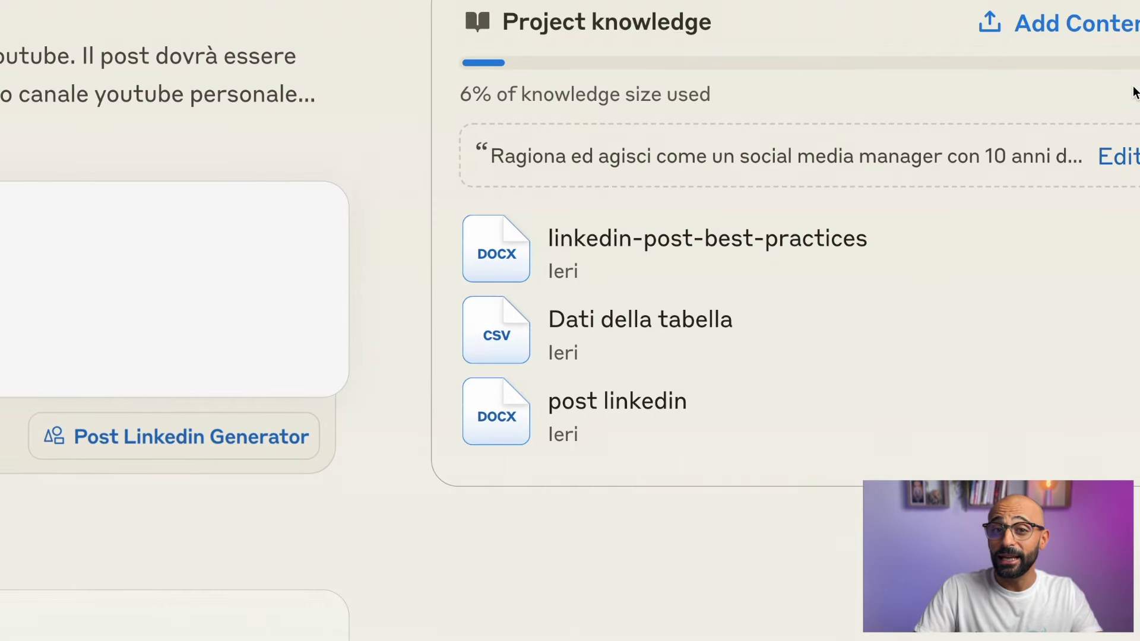
- Add text content titled "Linee guida scrittura post Linkedin" to the project knowledge, reading "1.Includere sempre un CTA al termine del post"
click(1045, 25)
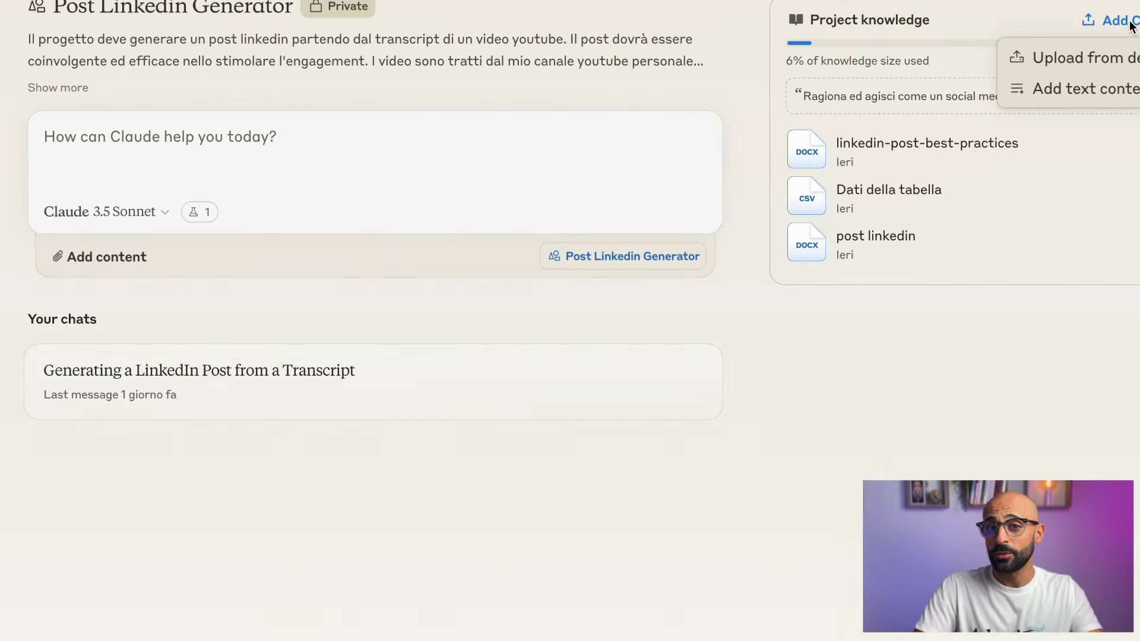
click(1113, 99)
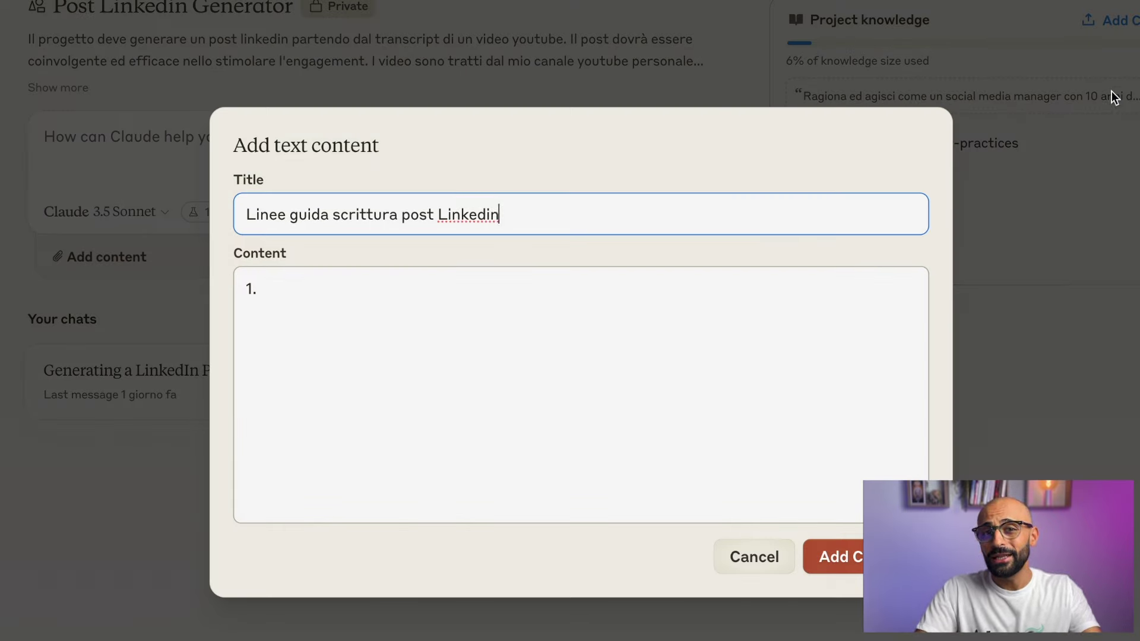
click(698, 300)
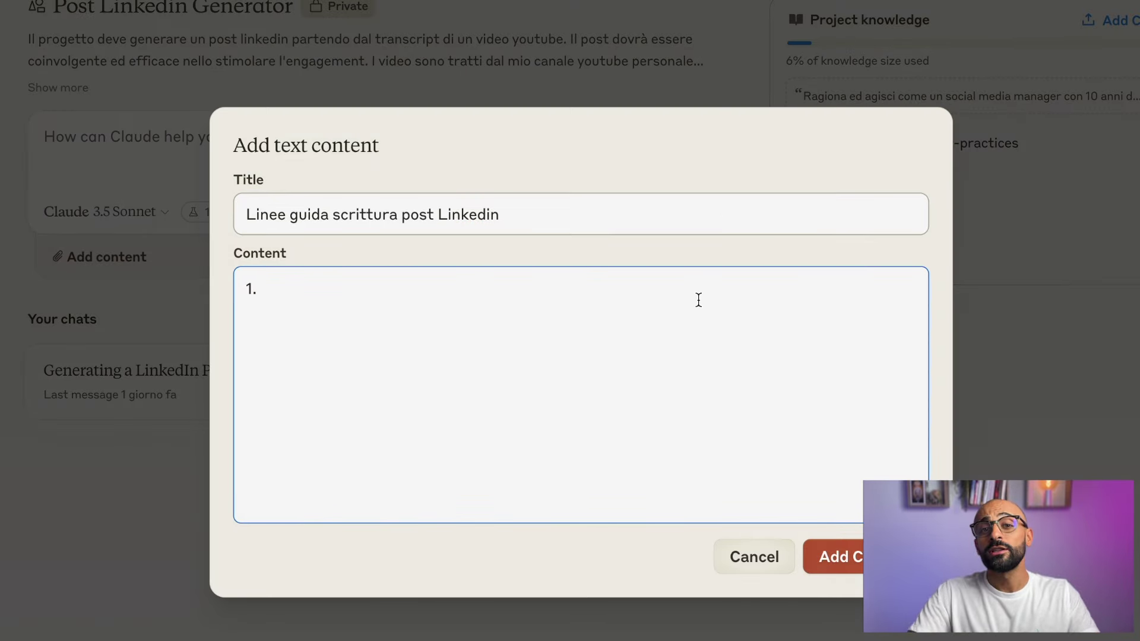
text(Incl)
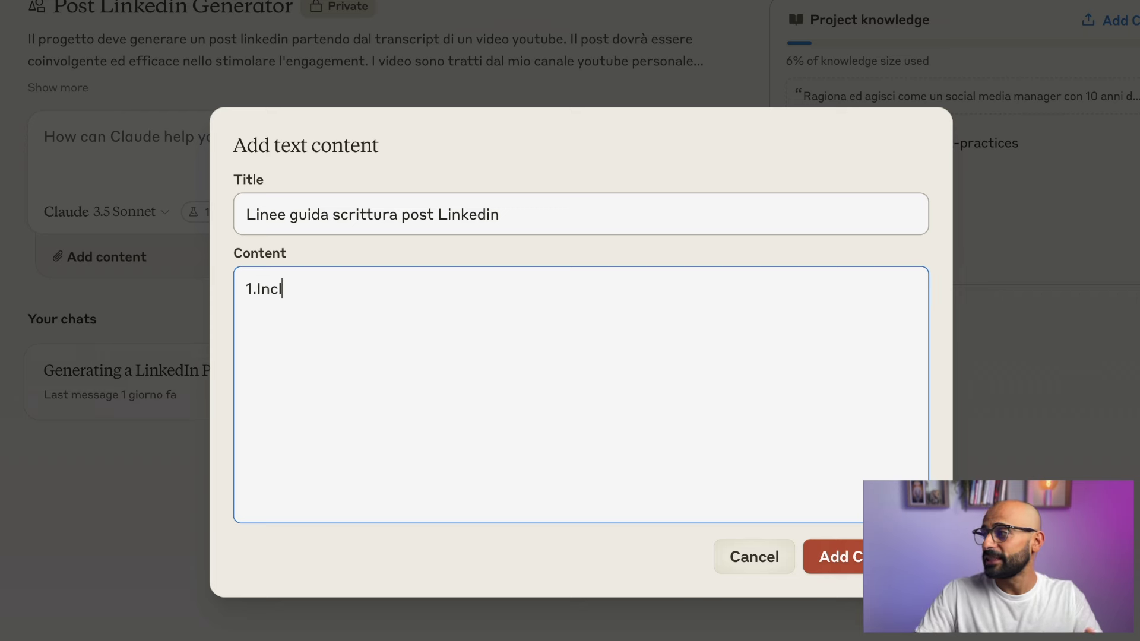
text(udere sempre )
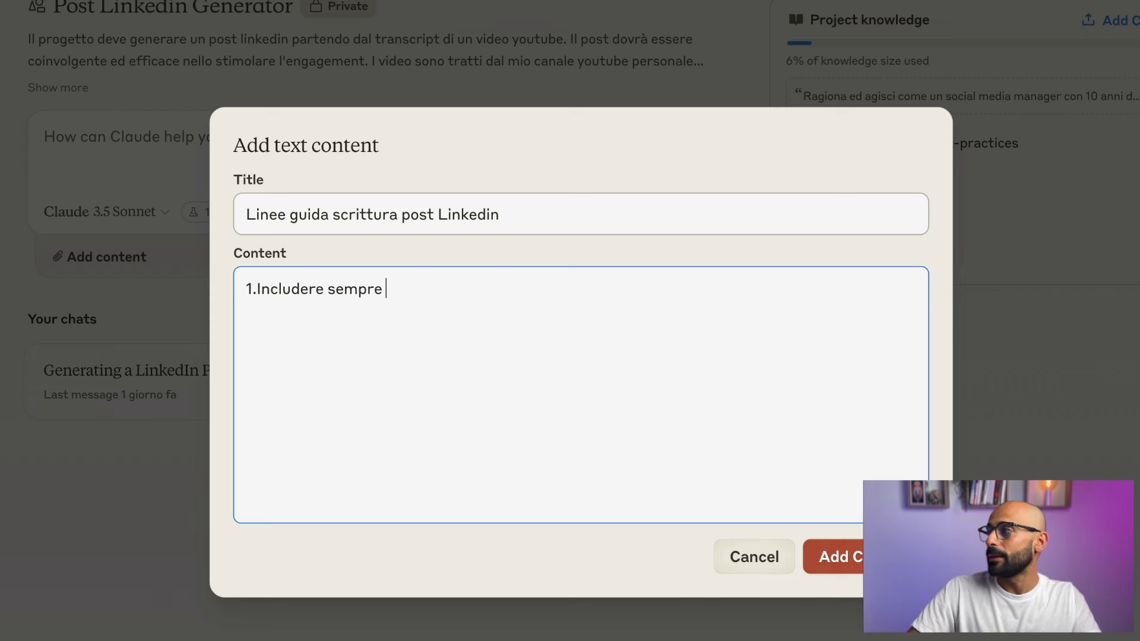
text(un CTA al )
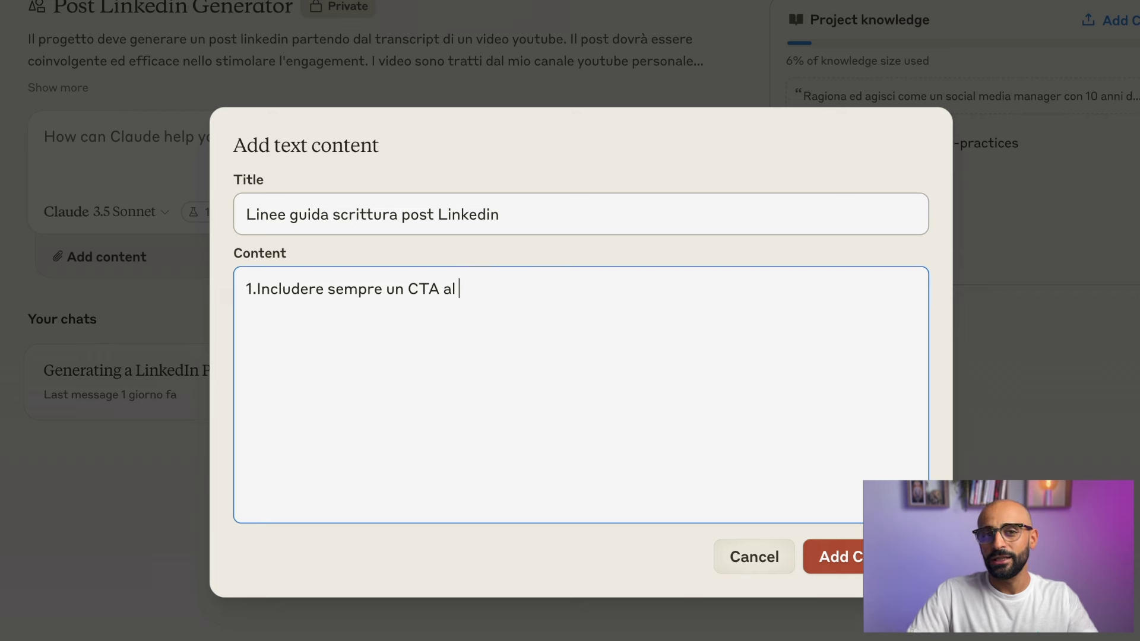
text(termine del post)
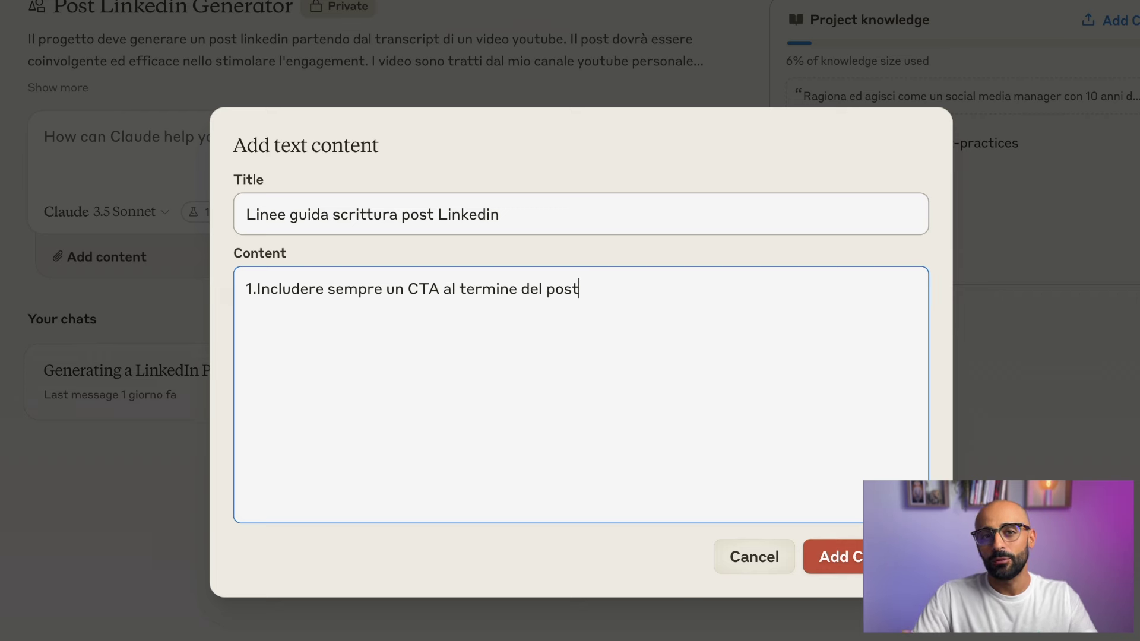
click(843, 556)
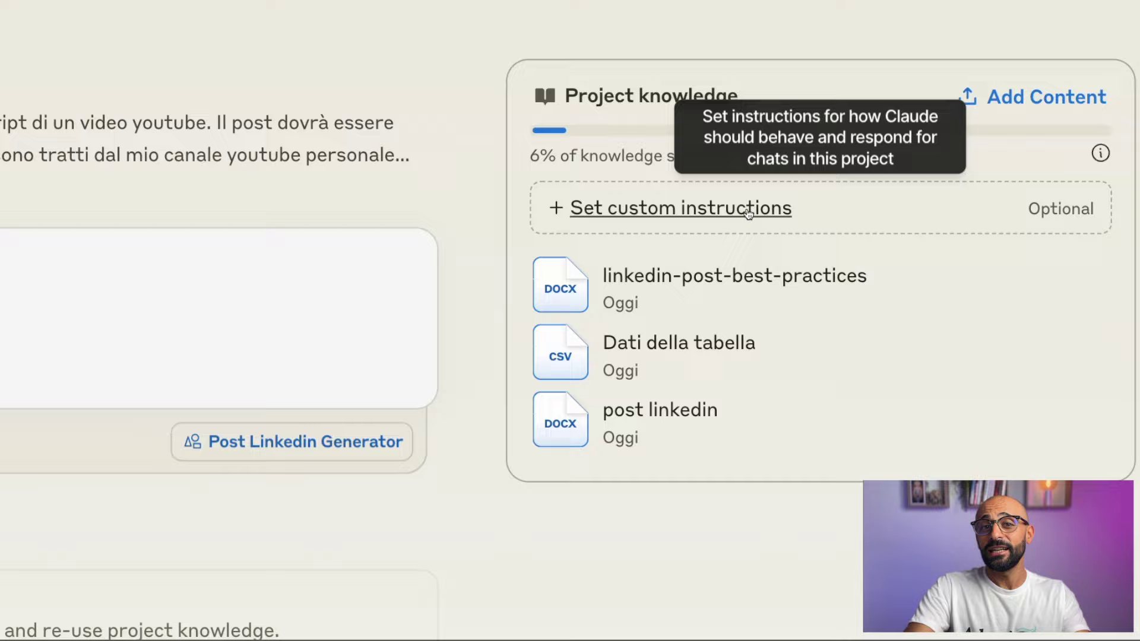
- Save Italian custom instructions: act as a LinkedIn social media manager with 10 years' experience, follow uploaded posts and guidelines, friendly professional tone, emojis and a CTA
click(748, 211)
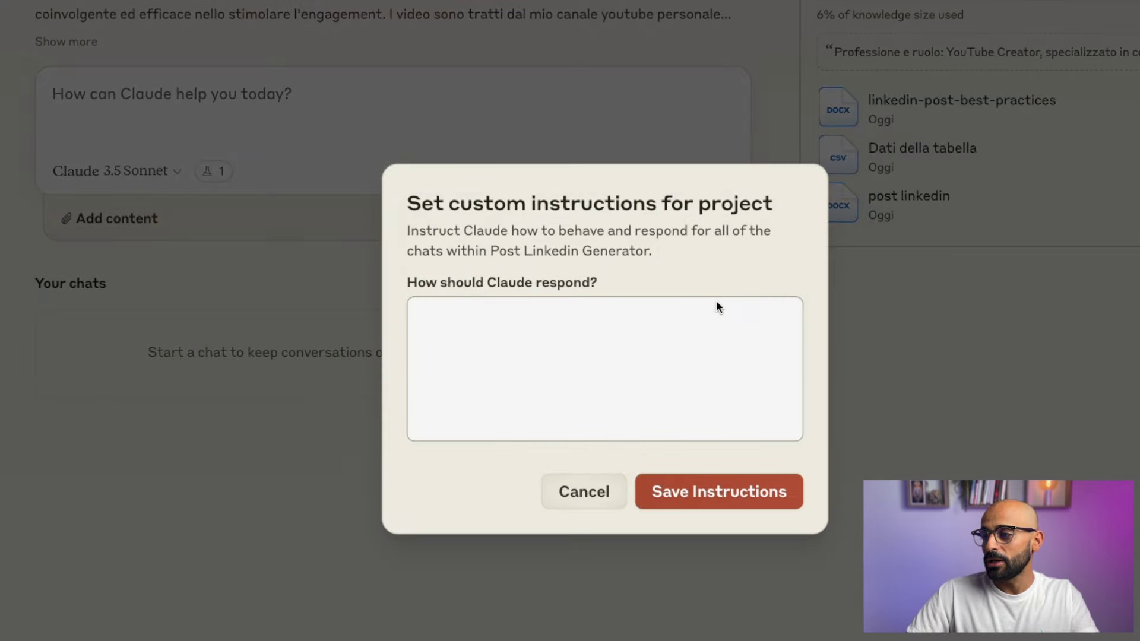
click(708, 344)
text(Ragiona ed agisci come un social media manager con 10 anni di esperienza nel settore e specializzato su Linkedin Per il tono e lo stile fai riferimento ai post linkedin che ti ho caricato, così come alle guidelines fornite. Il tono dovrà comunque risultare amichevole, ma allo stesso tempo professionale ed informativo Includi sempre delle emoji ed un CTA)
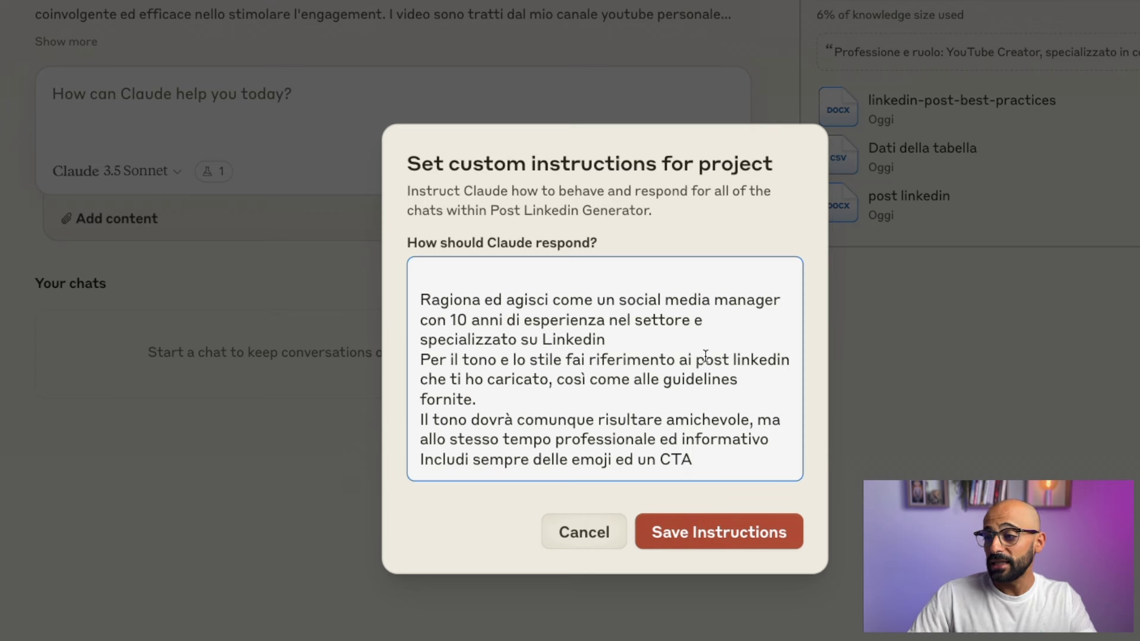
click(416, 305)
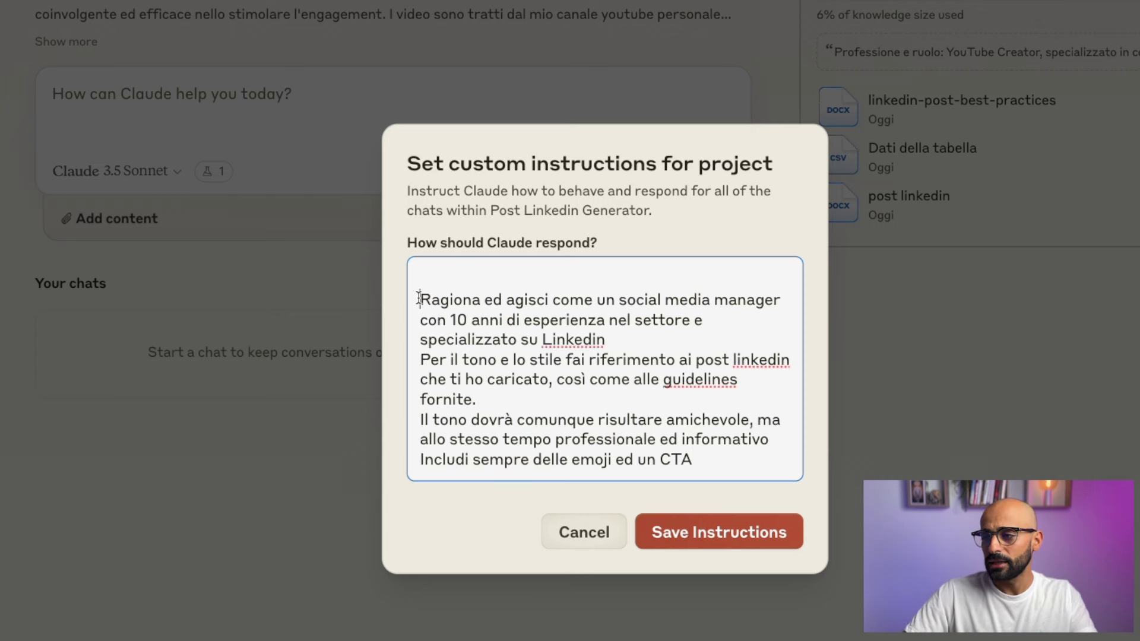
key(BackSpace)
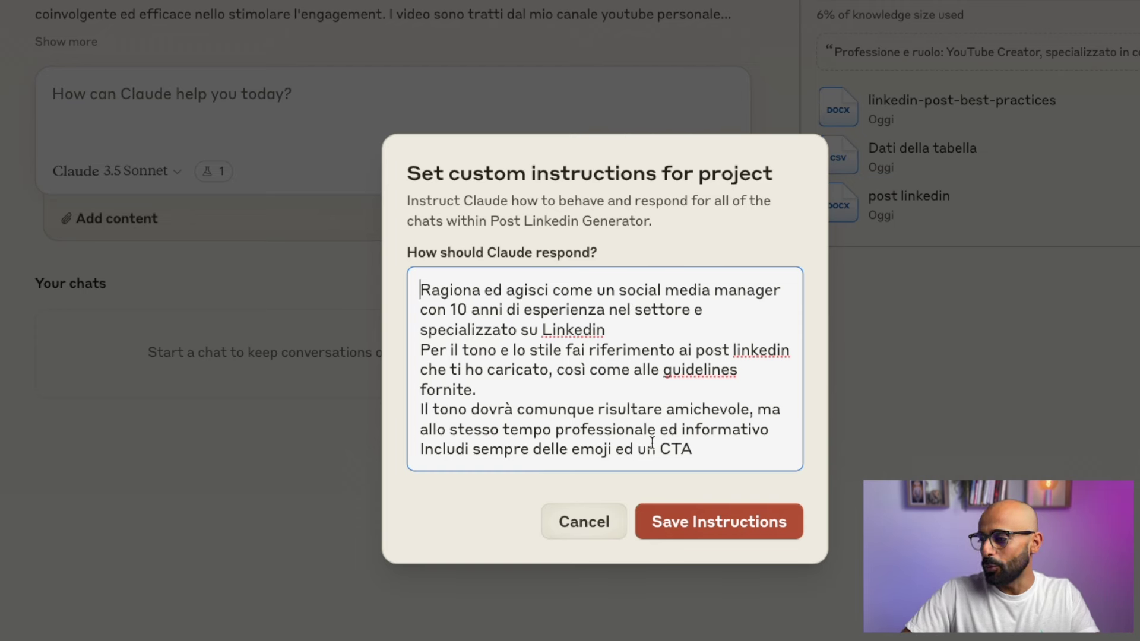
click(739, 454)
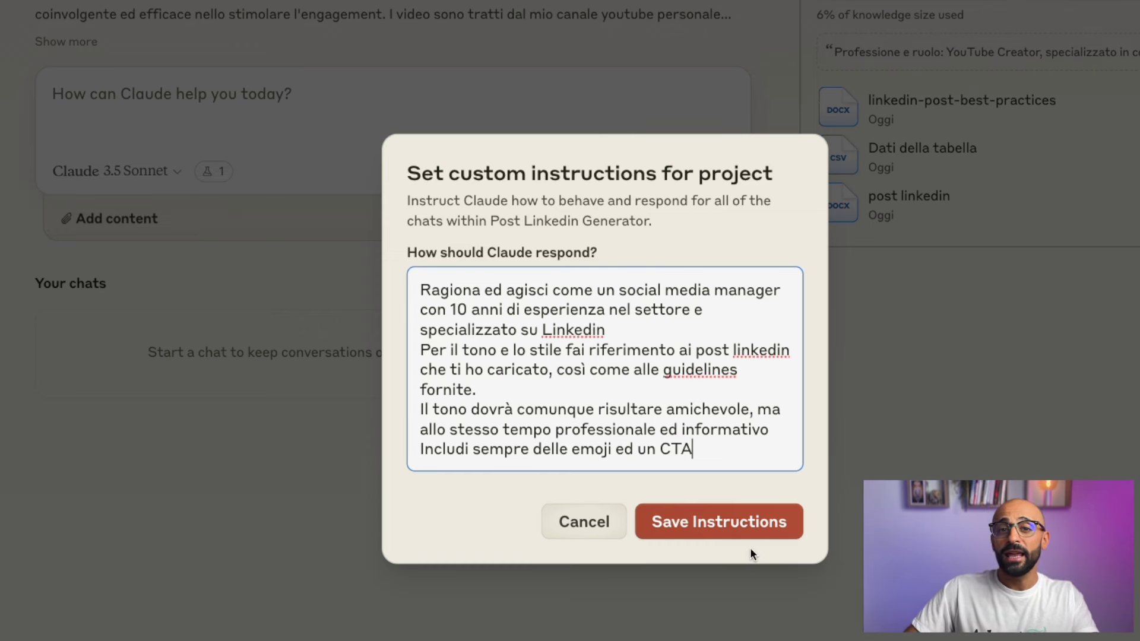
click(791, 528)
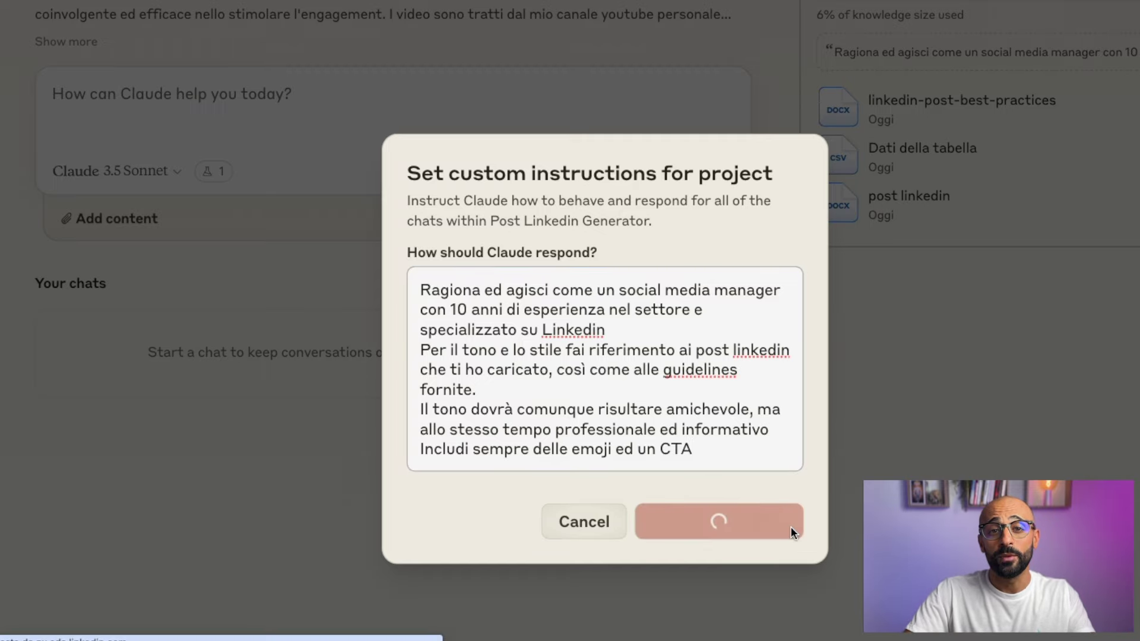